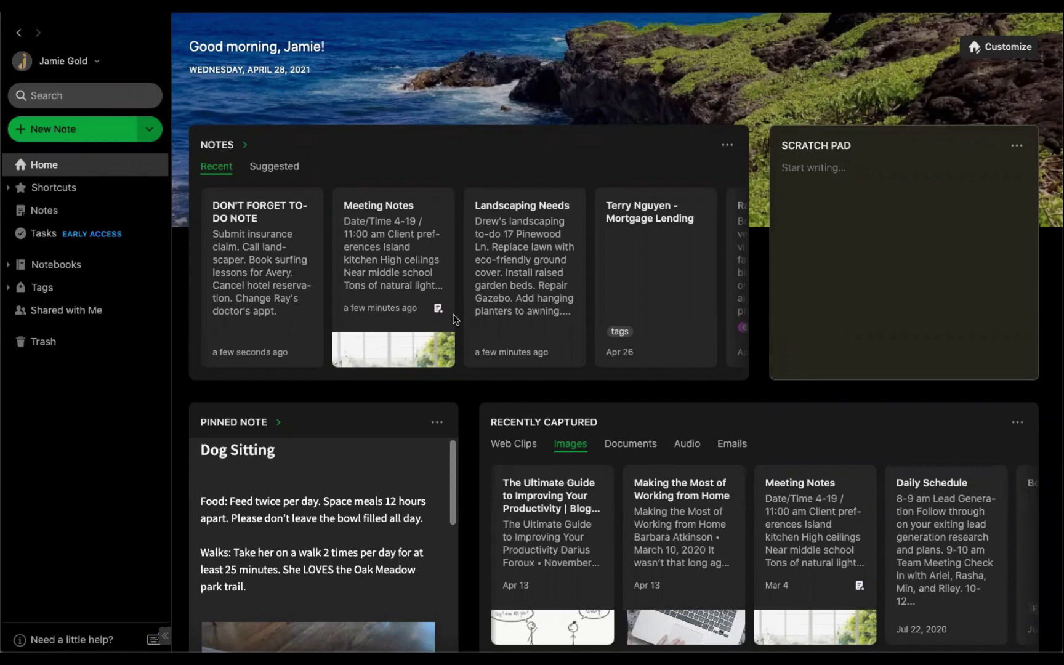
- Preview the Meeting Notes, Landscaping Needs and DON'T FORGET TO-DO NOTE notes from the home dashboard
click(399, 264)
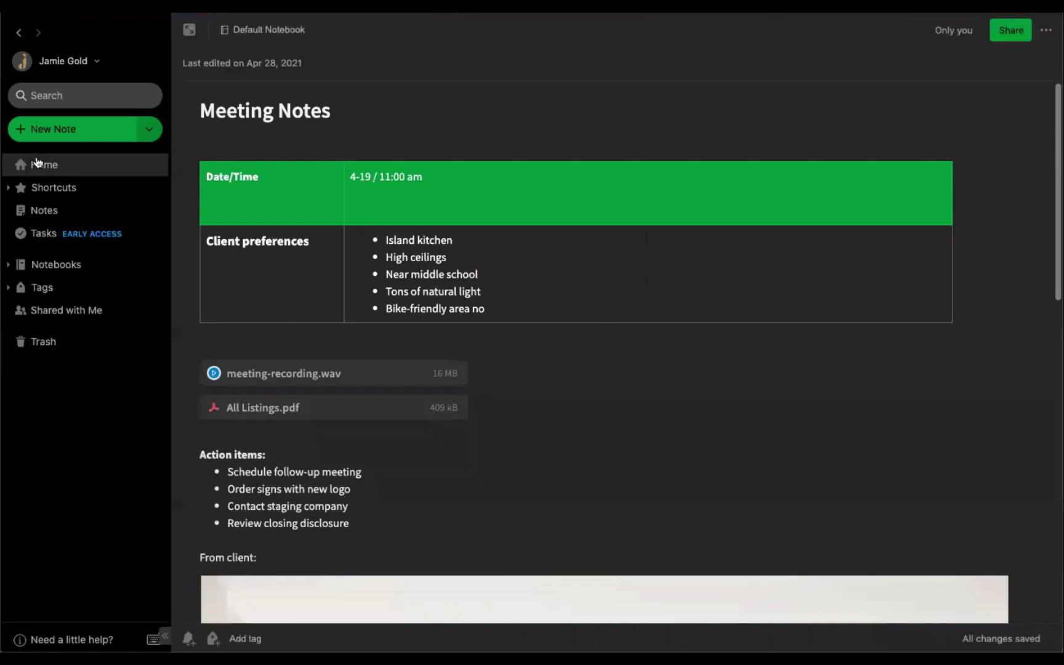
click(36, 163)
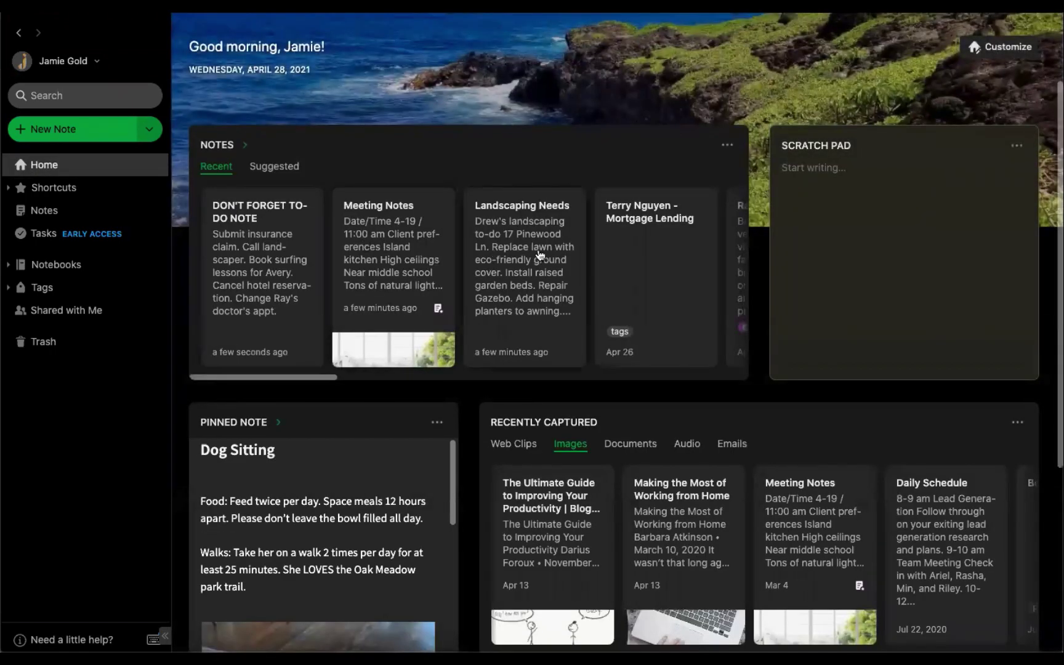
click(540, 255)
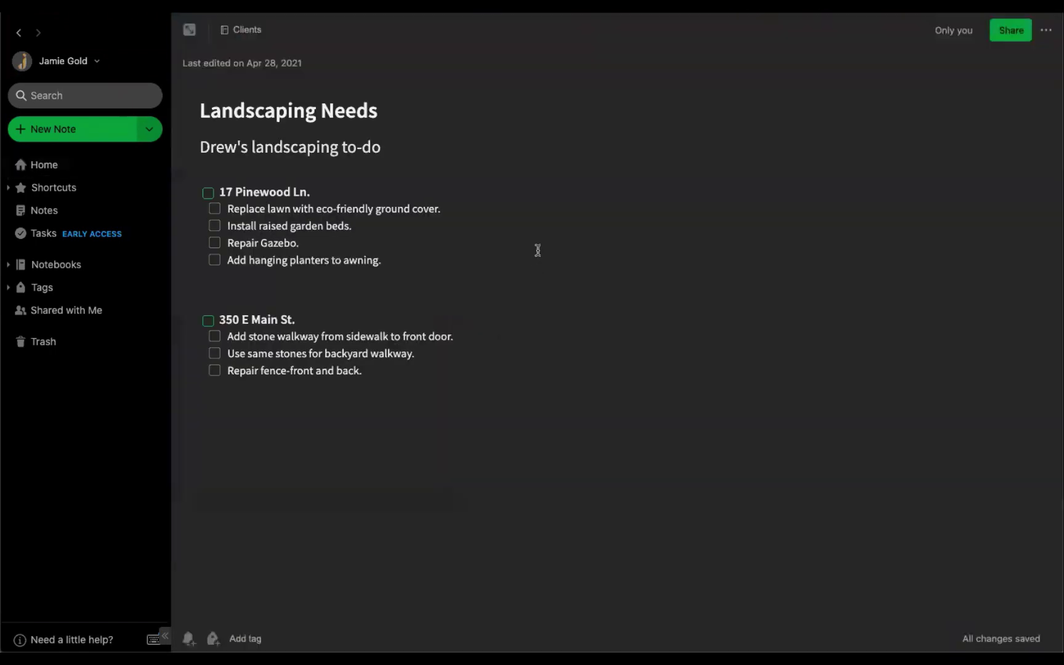
click(71, 171)
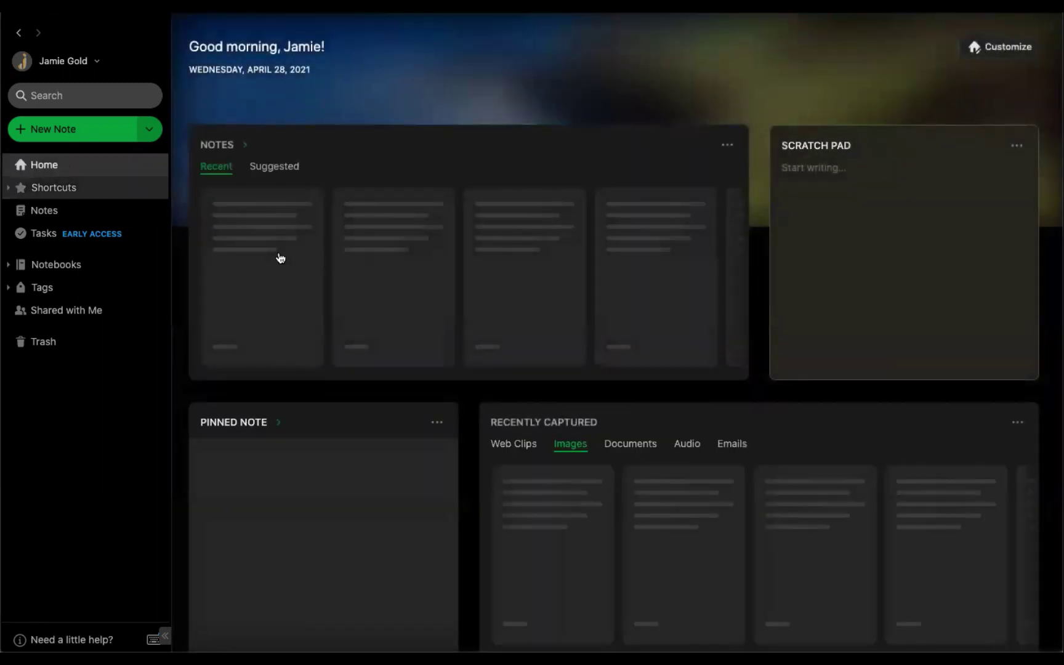
click(278, 251)
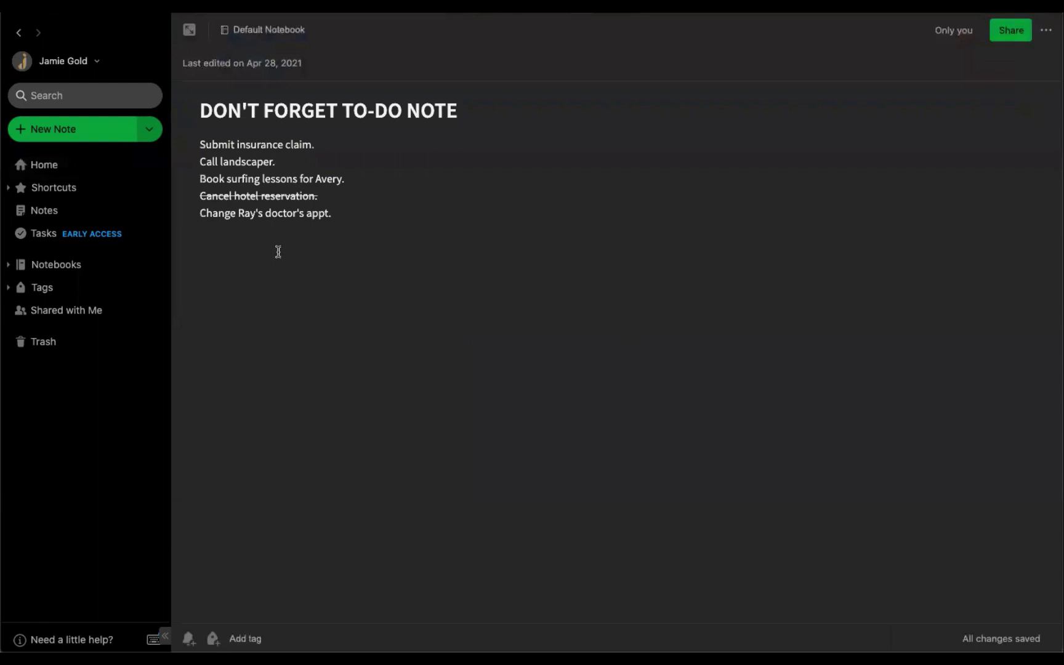
click(65, 166)
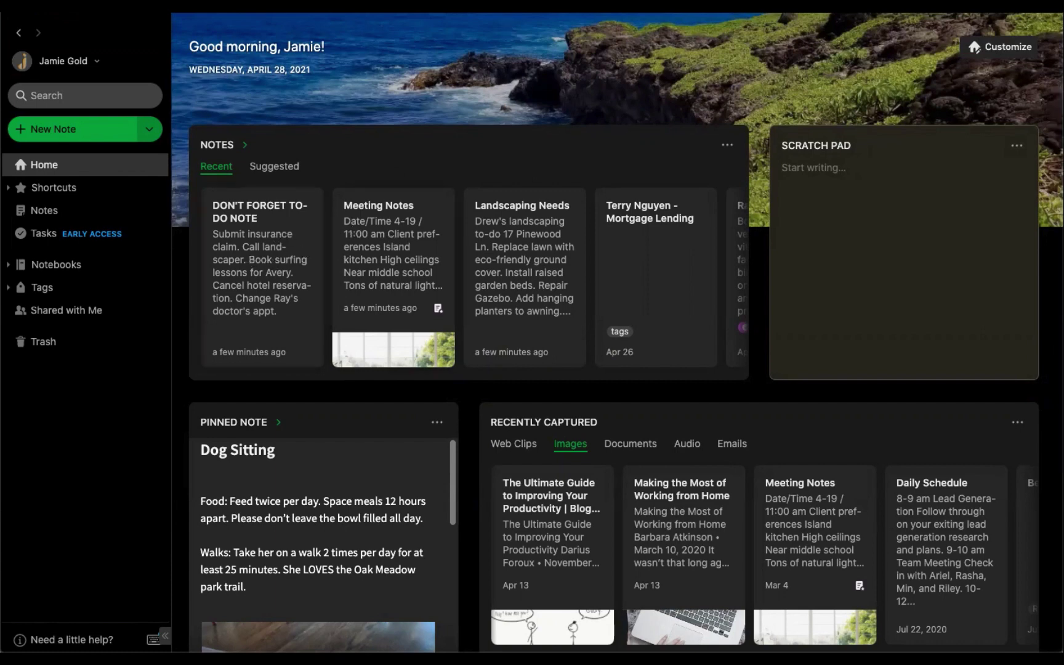
- Open Meeting Notes and convert its four action item lines into tasks
click(401, 253)
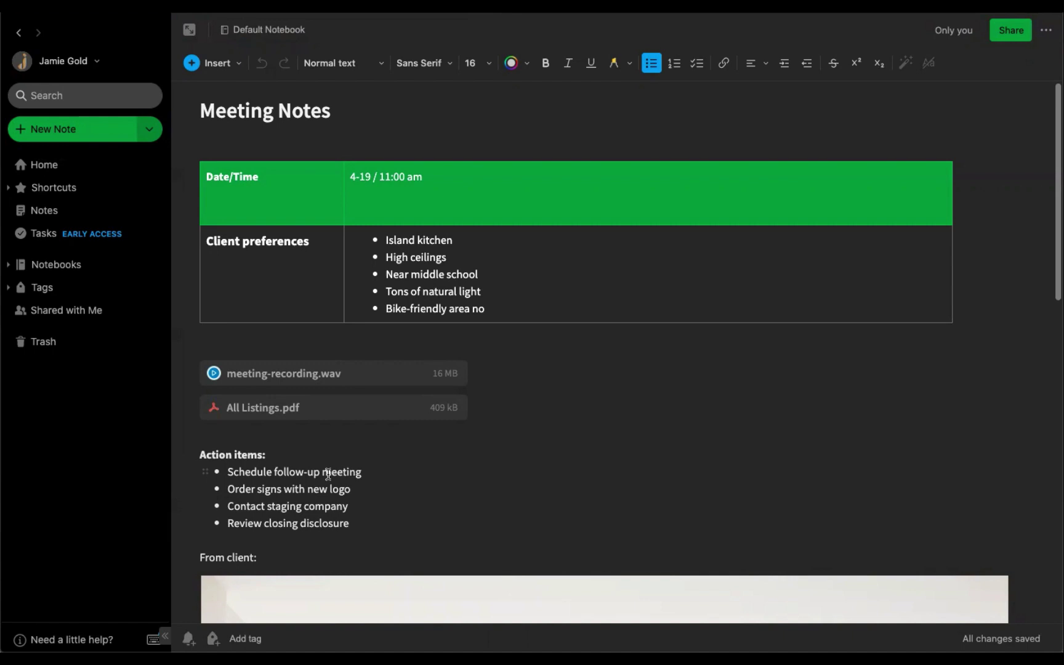
drag(192, 468, 339, 520)
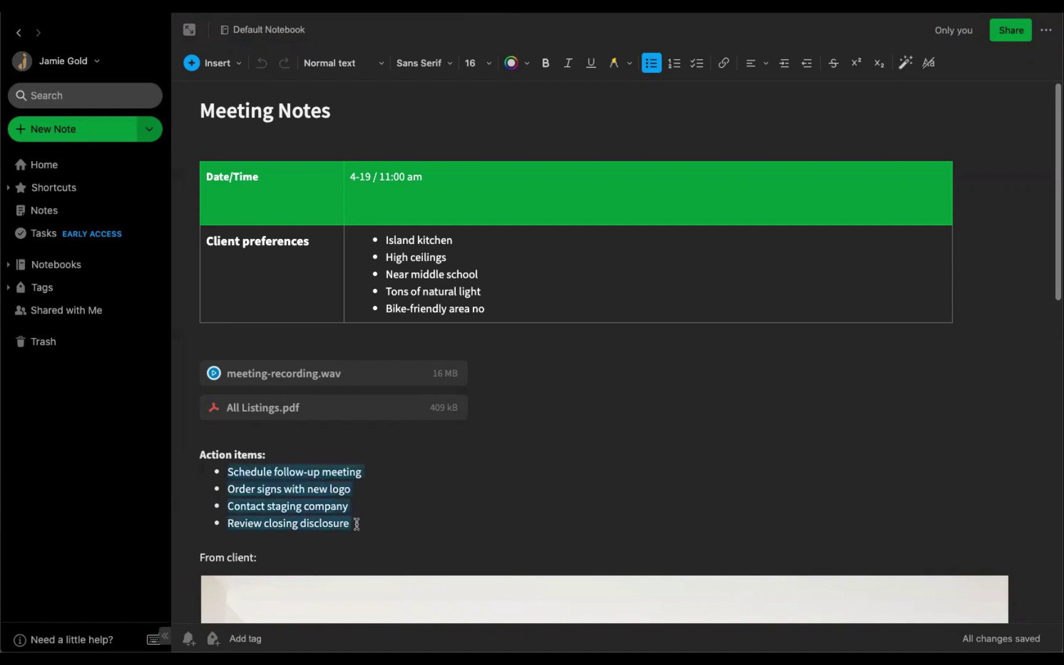
click(222, 64)
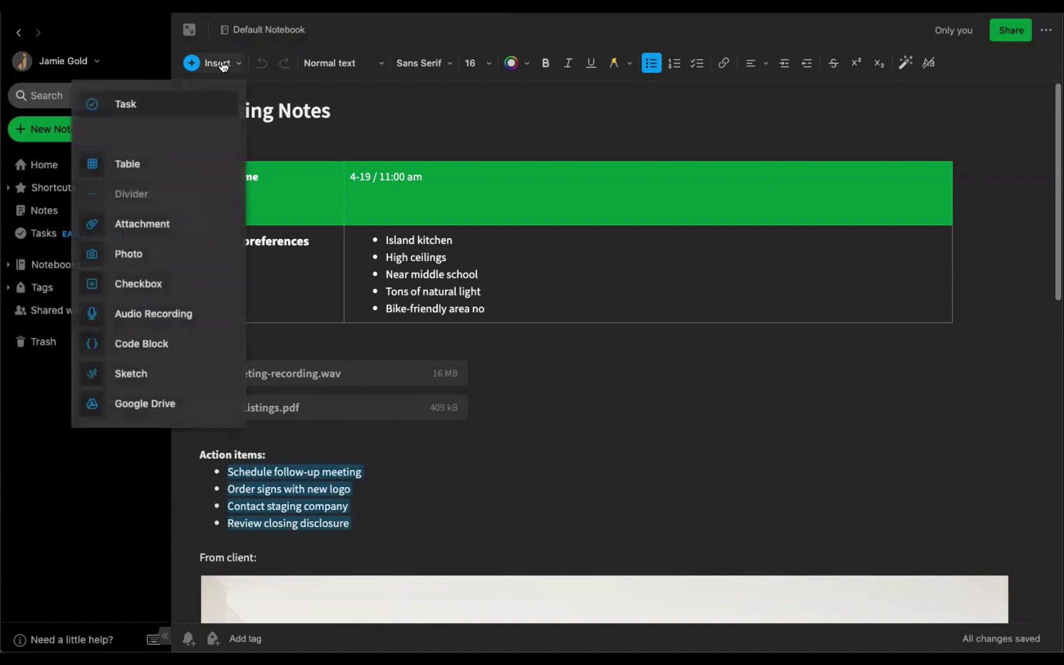
click(132, 103)
- Add the shortcut lines 'Command T - Mac' and 'Alt T - Win' above Action items
scroll(497, 446, down, 4)
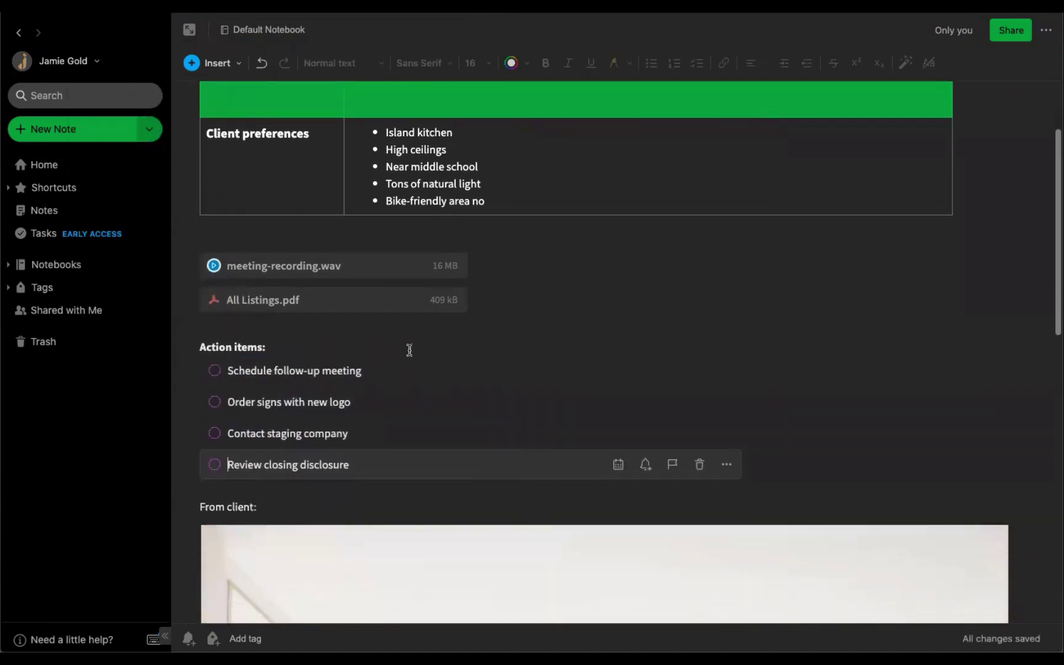
scroll(752, 424, down, 1)
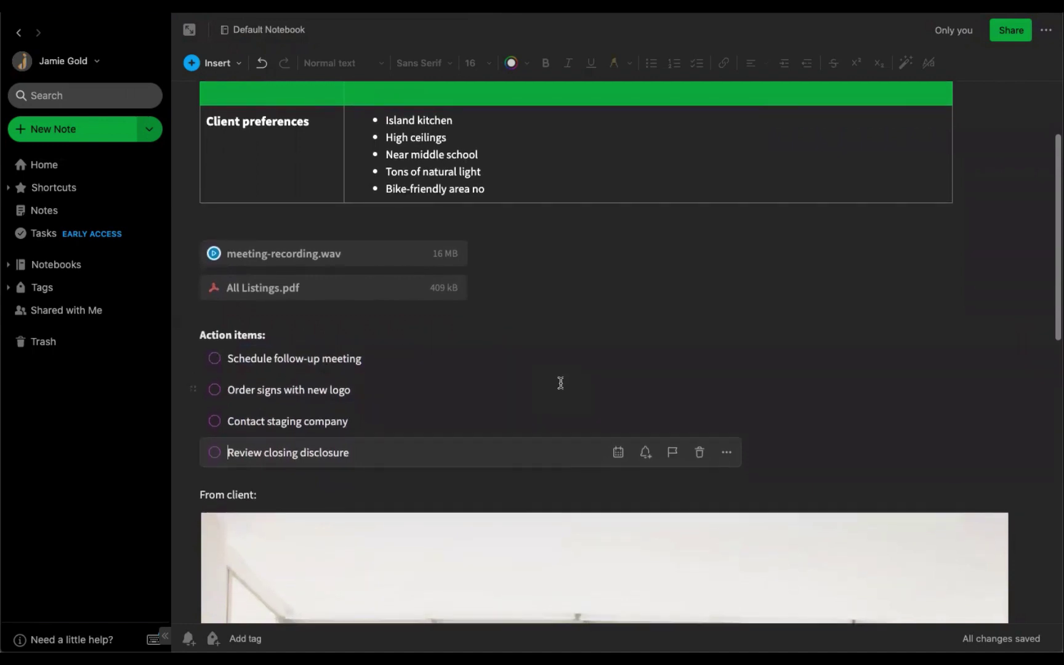
click(210, 317)
text(Comm)
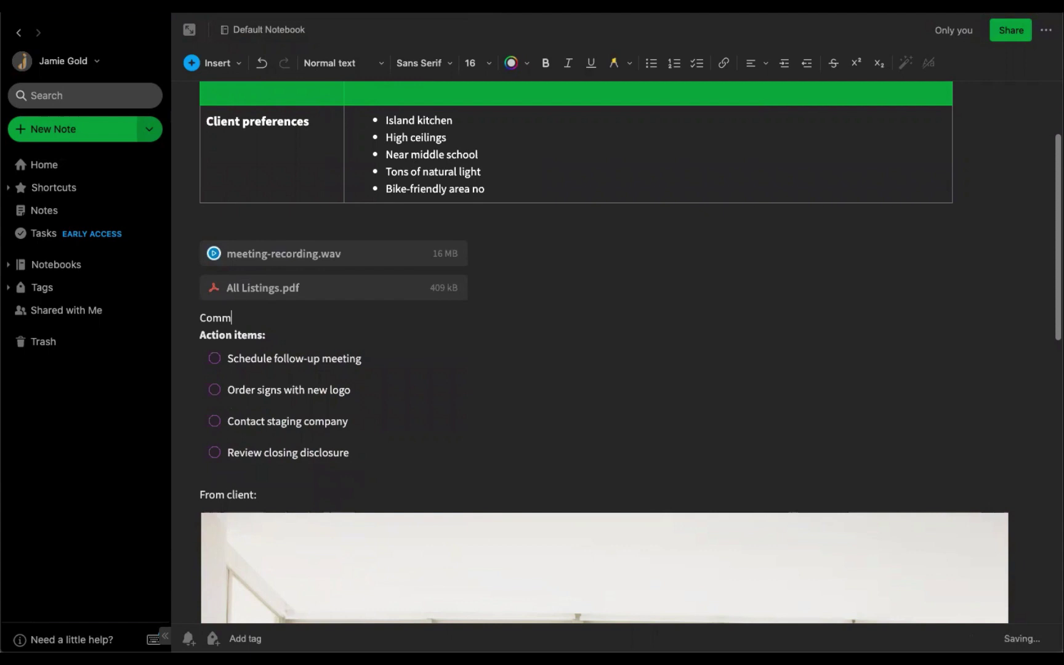
text(and T - Mac)
key(Return)
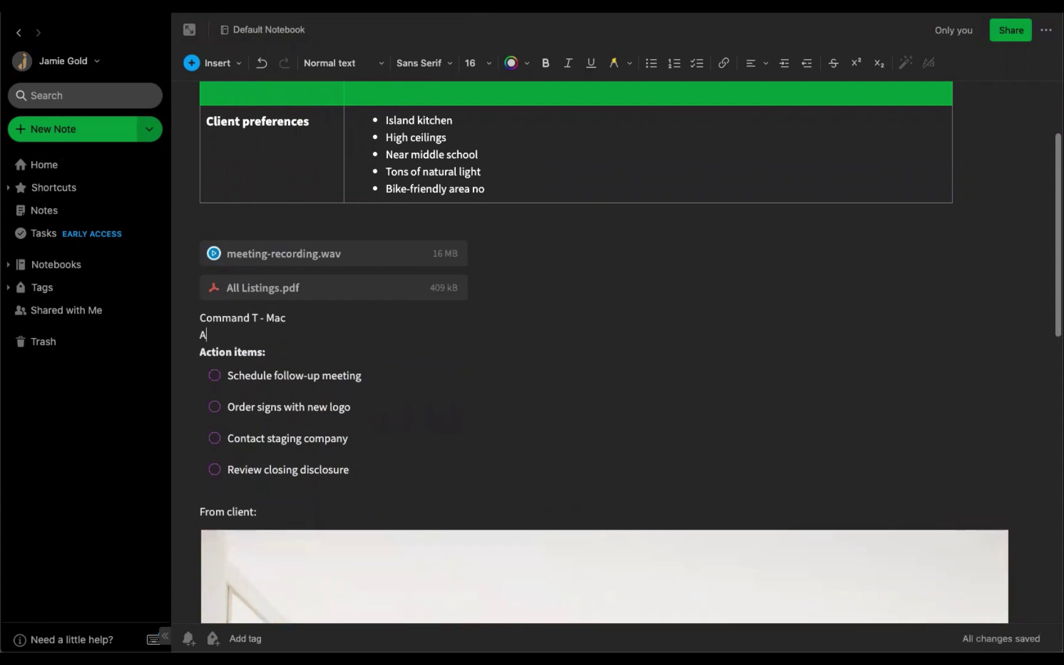
text(Alt T - Win)
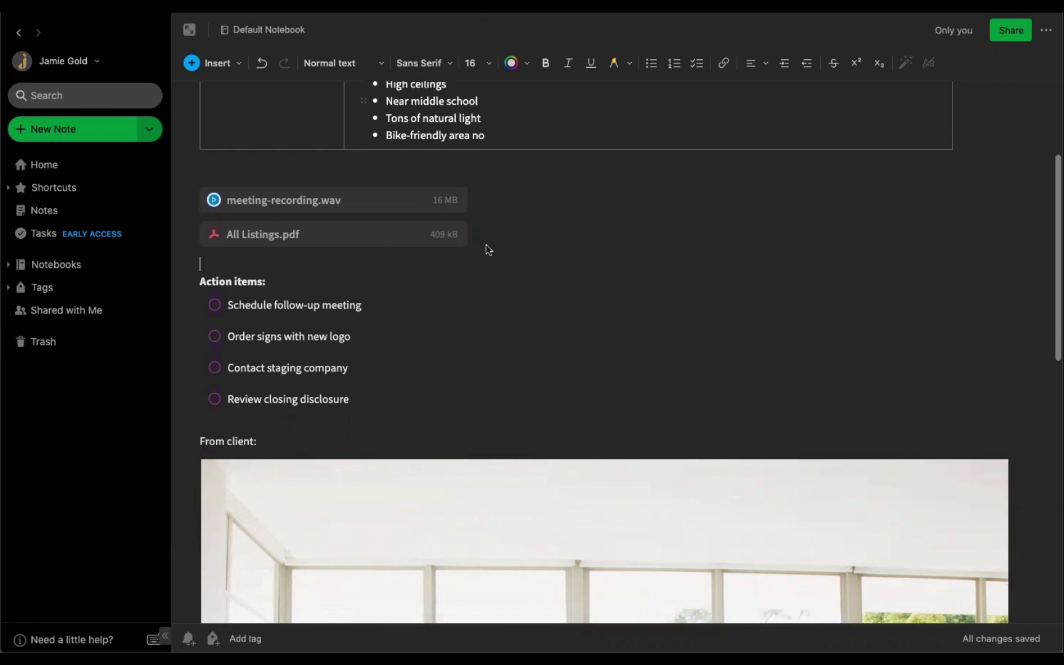
- Give the Schedule follow-up meeting task a due date of today at 1:00 PM
click(392, 306)
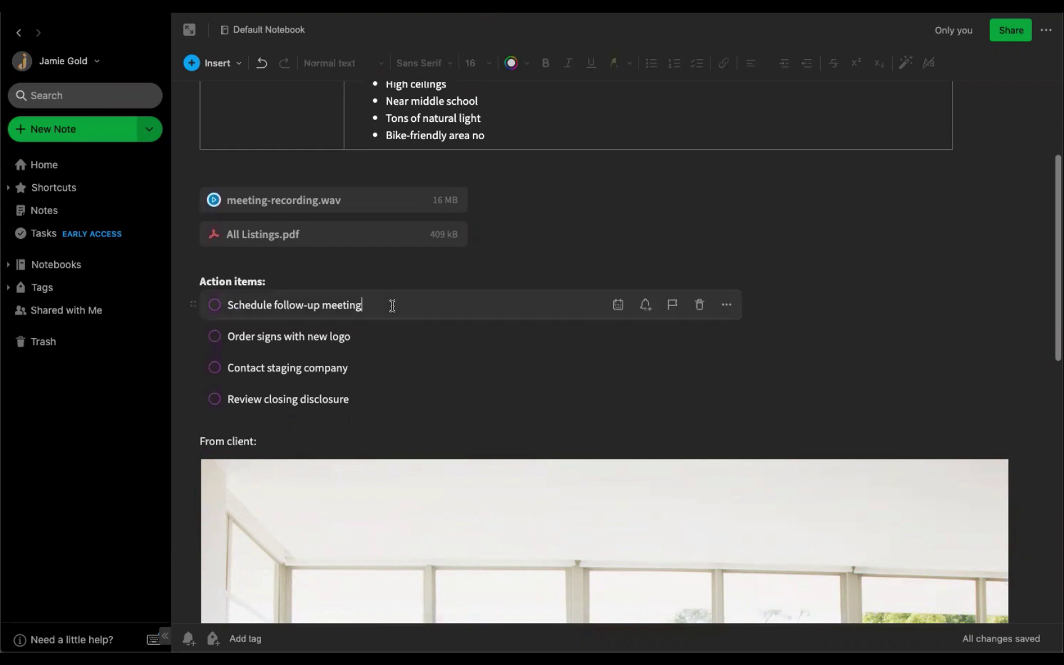
click(619, 304)
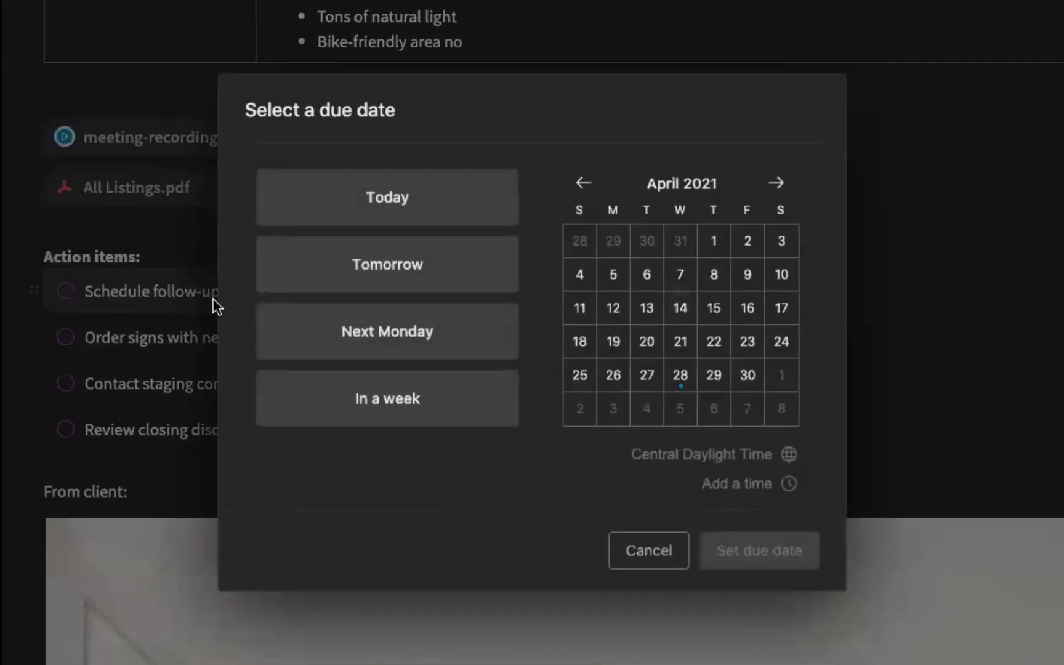
click(369, 209)
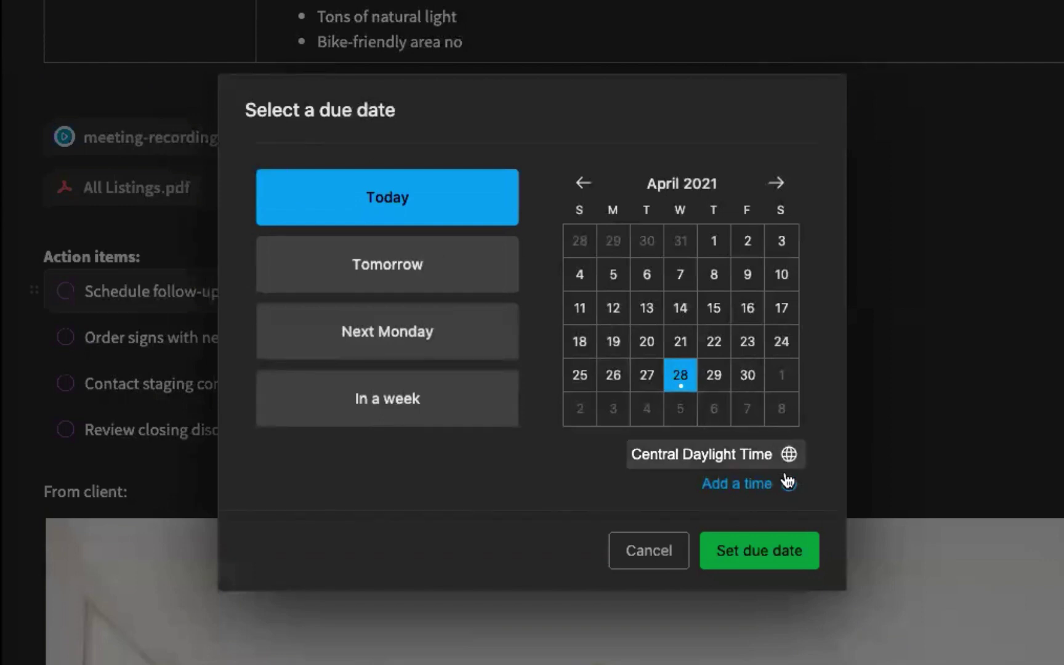
click(741, 488)
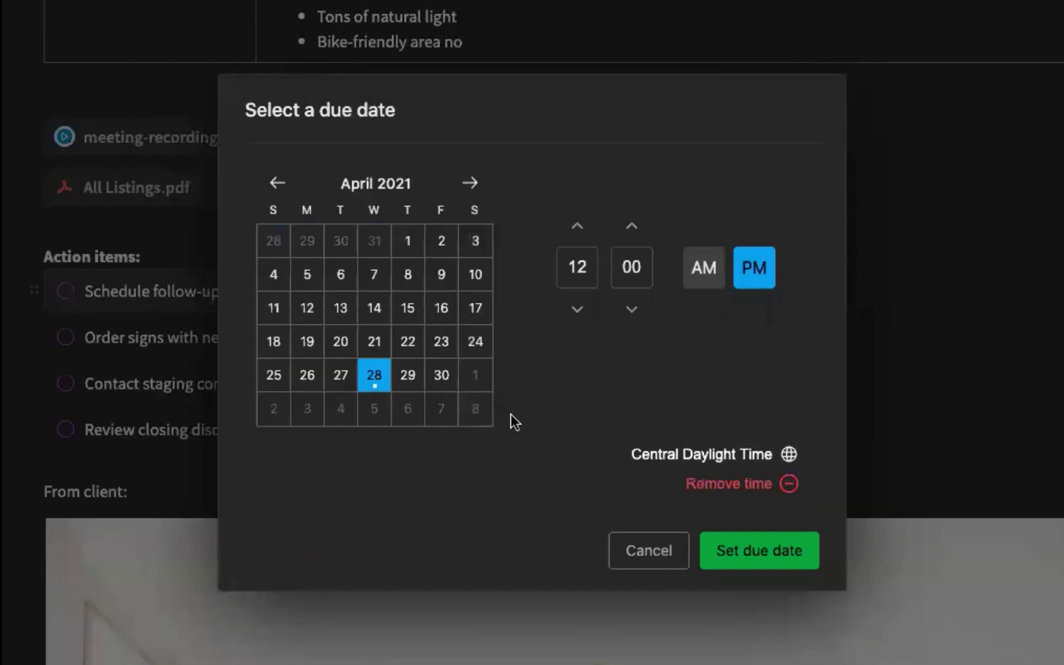
click(577, 226)
click(764, 550)
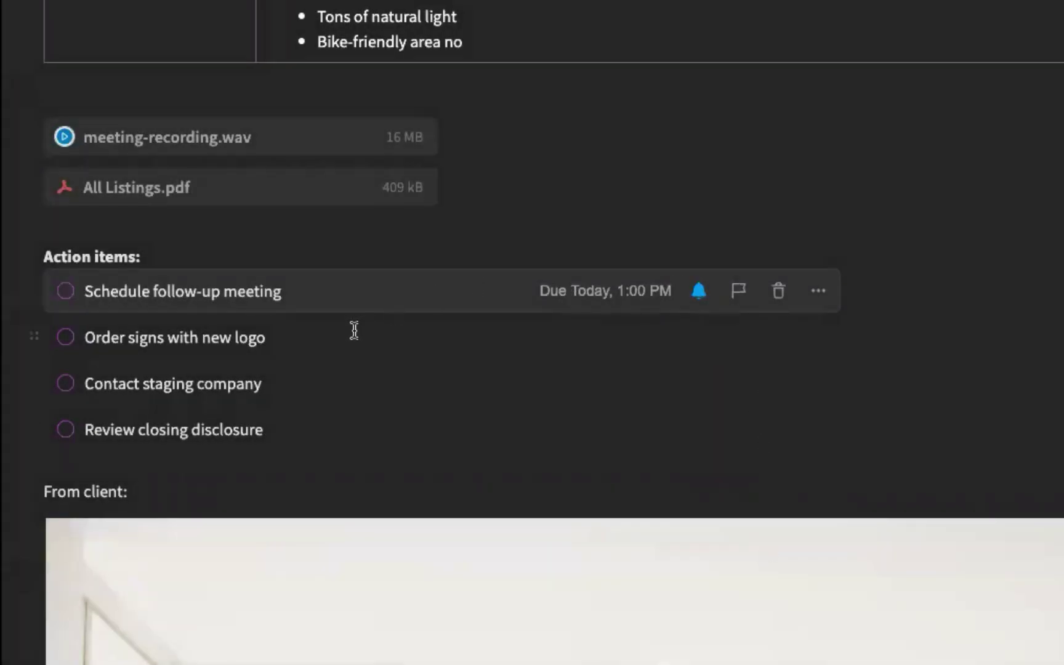
- Add an in-1-hour reminder to Order signs with new logo and flag Contact staging company
click(319, 347)
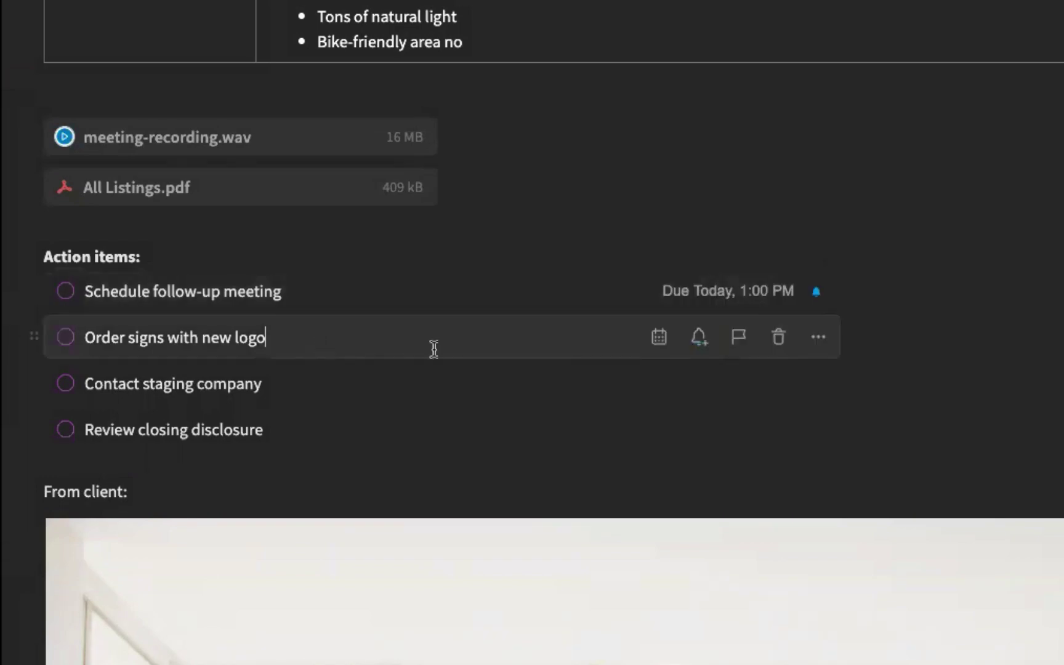
click(700, 338)
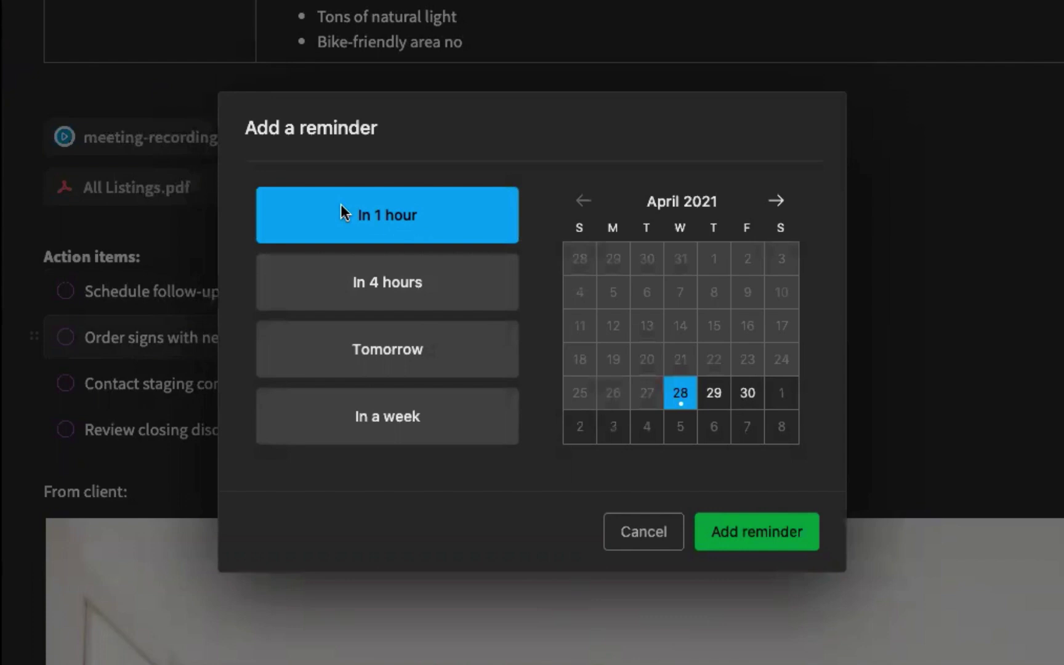
click(764, 531)
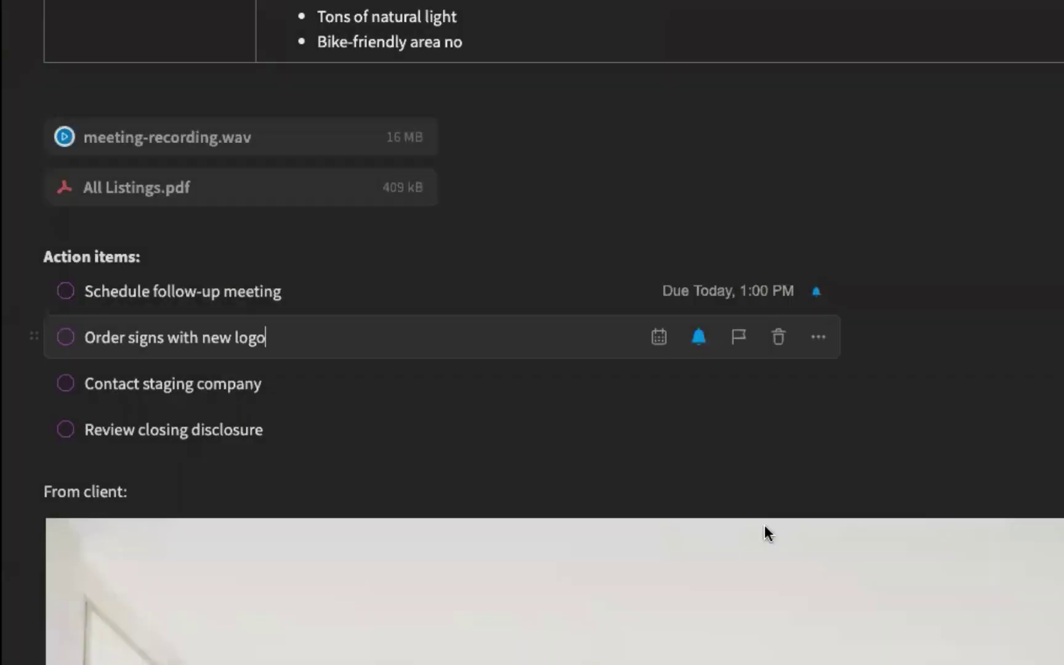
click(459, 387)
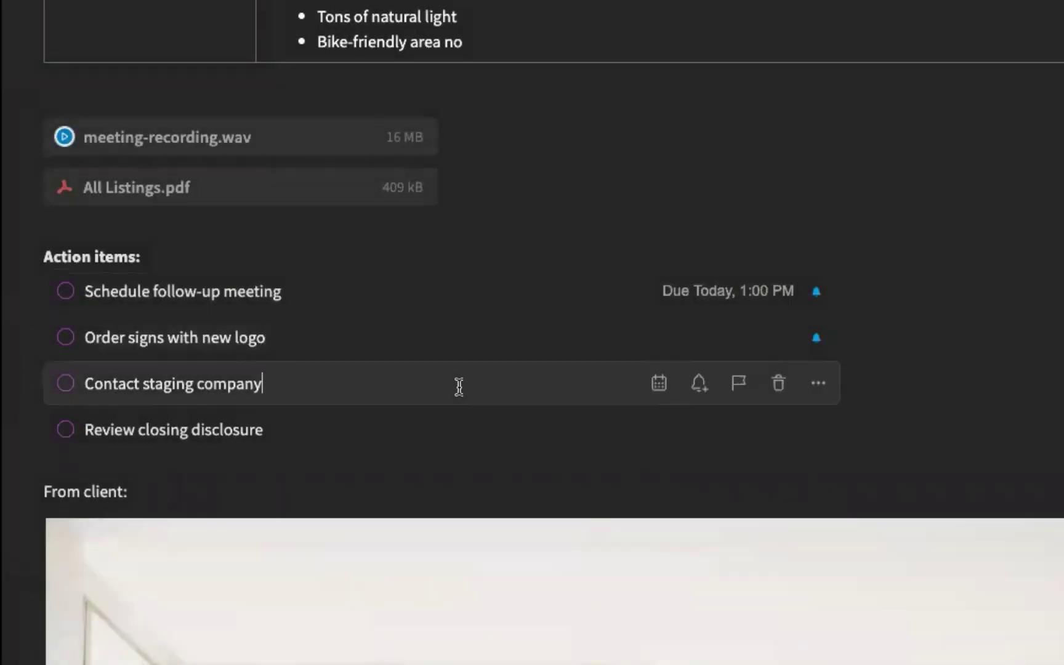
click(743, 386)
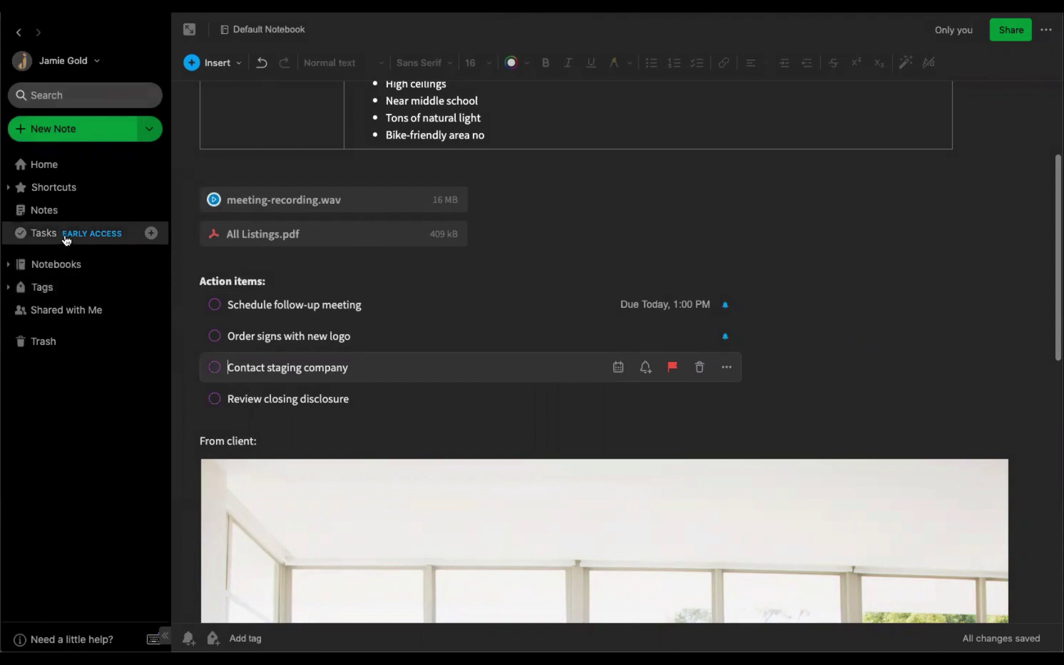
- Open the Tasks panel and scroll through the task list
click(66, 238)
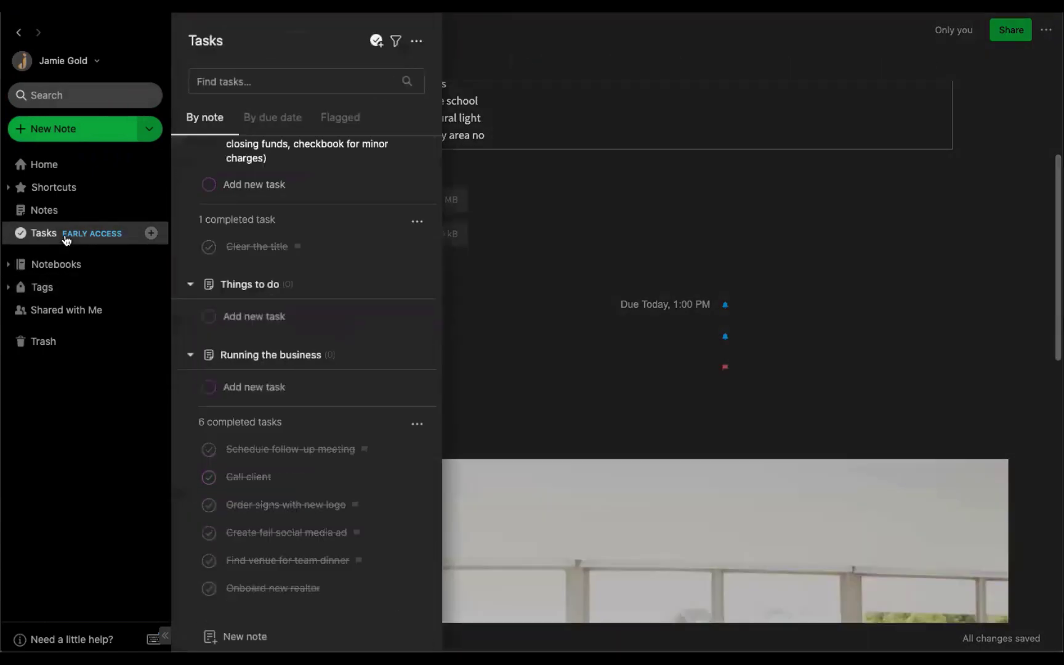
scroll(280, 245, up, 10)
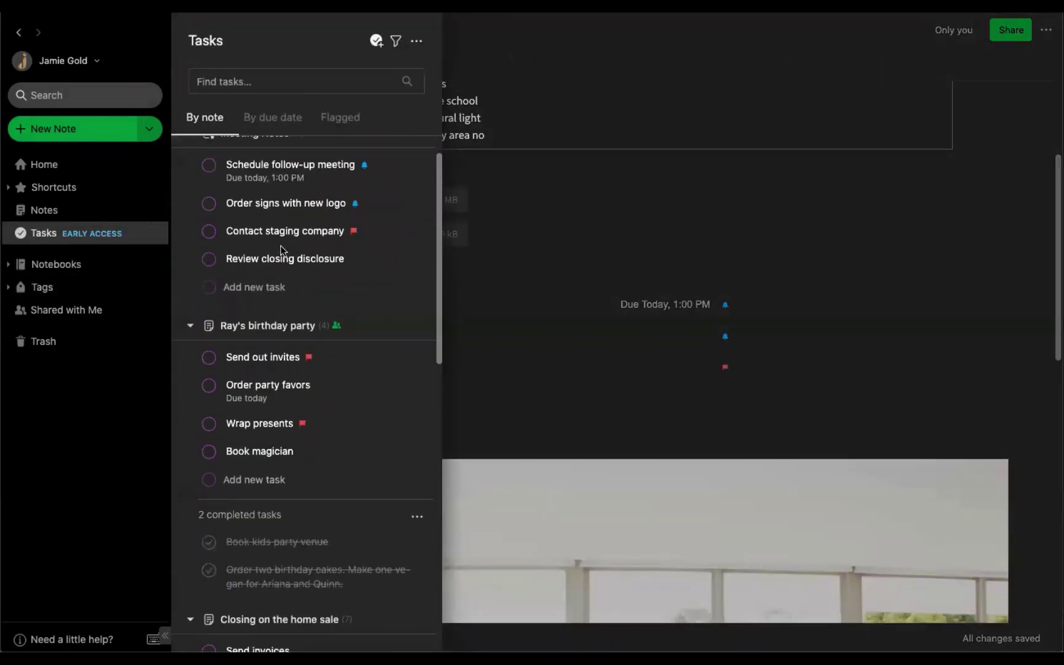
scroll(280, 247, down, 5)
scroll(281, 247, up, 5)
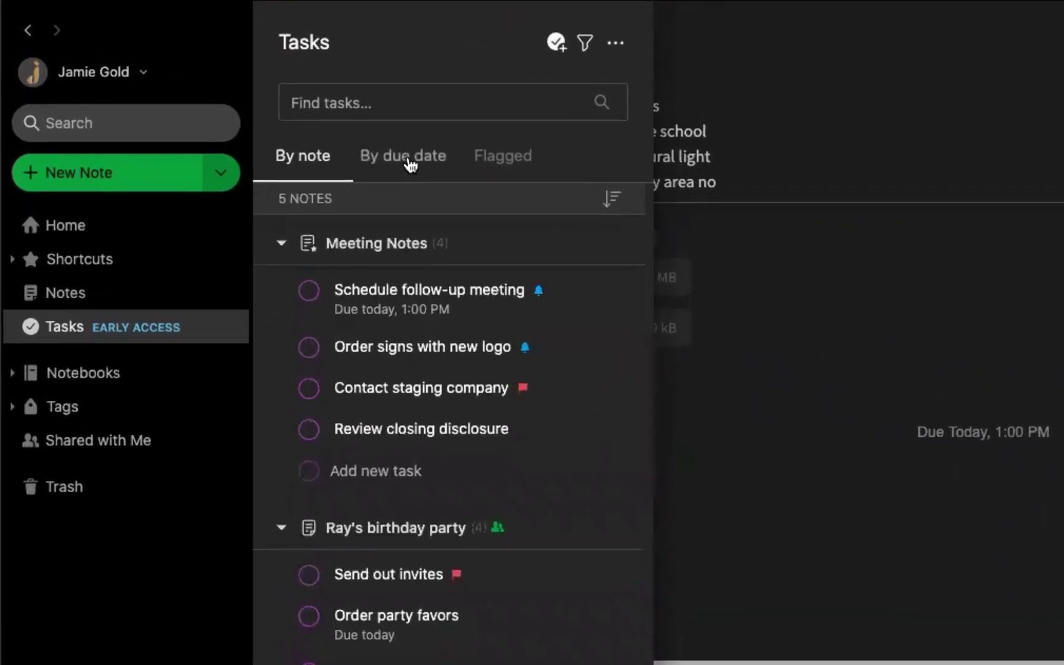
- Switch the tasks between By due date and Flagged views, ending grouped by note
click(409, 164)
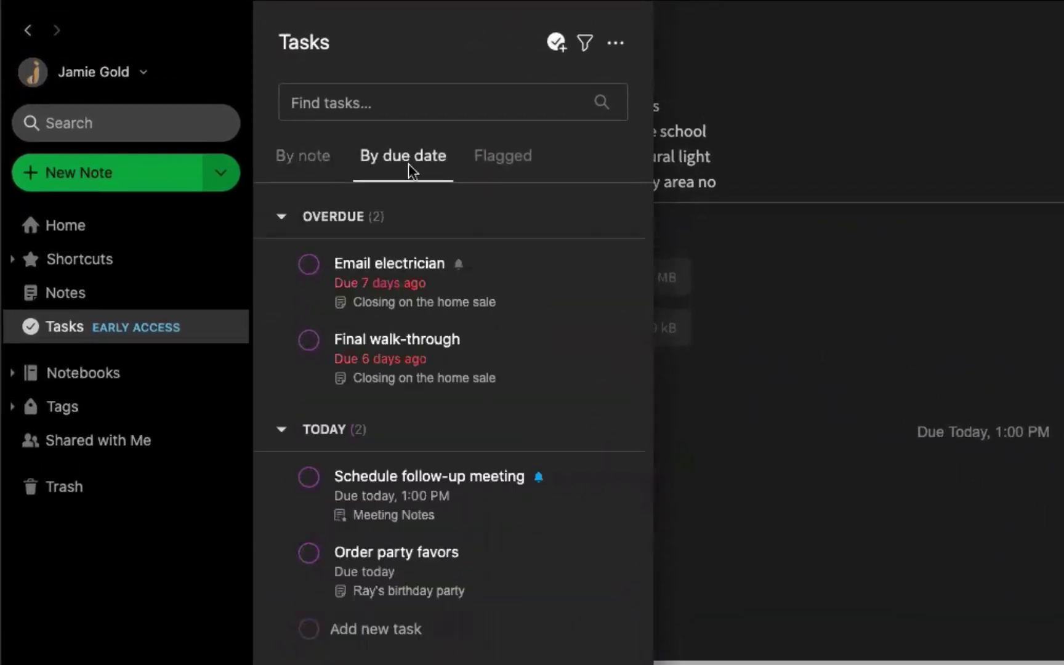
click(522, 163)
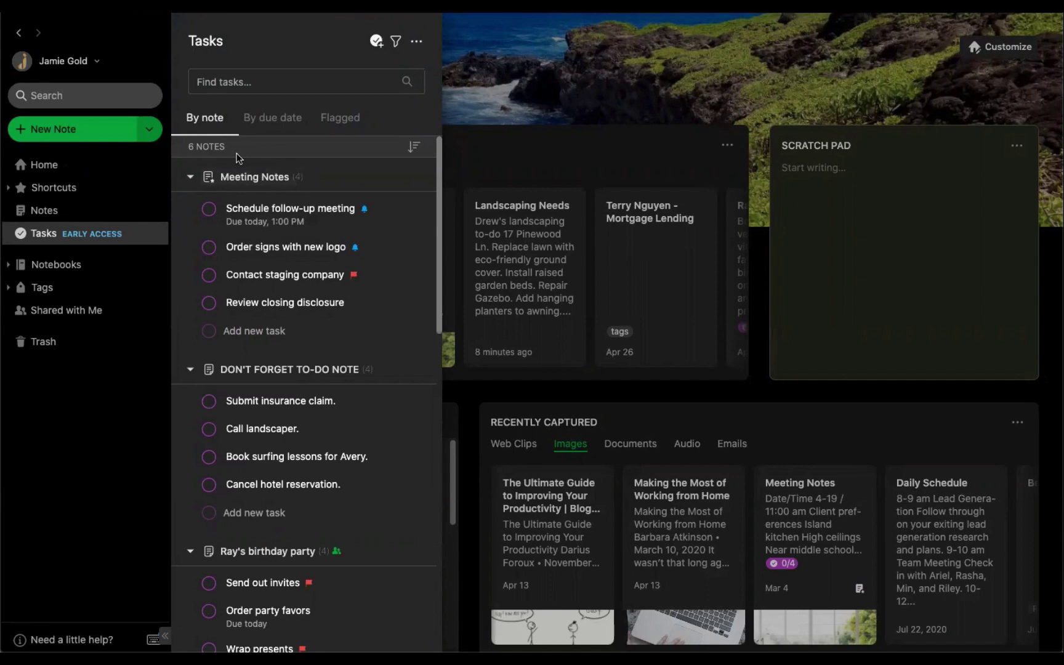
click(273, 117)
click(342, 120)
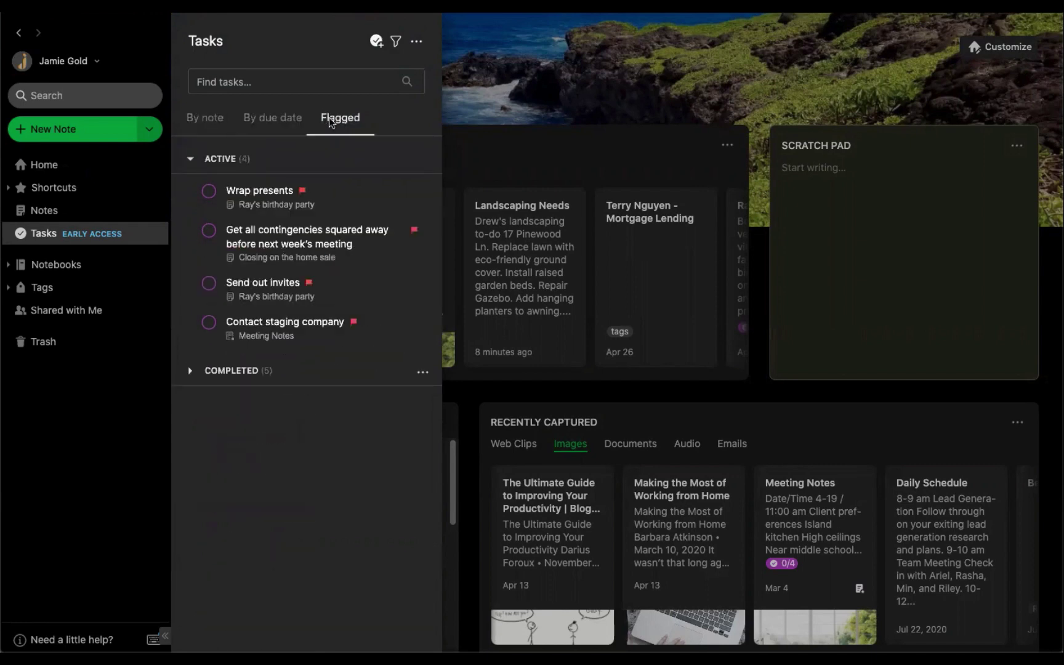
click(214, 120)
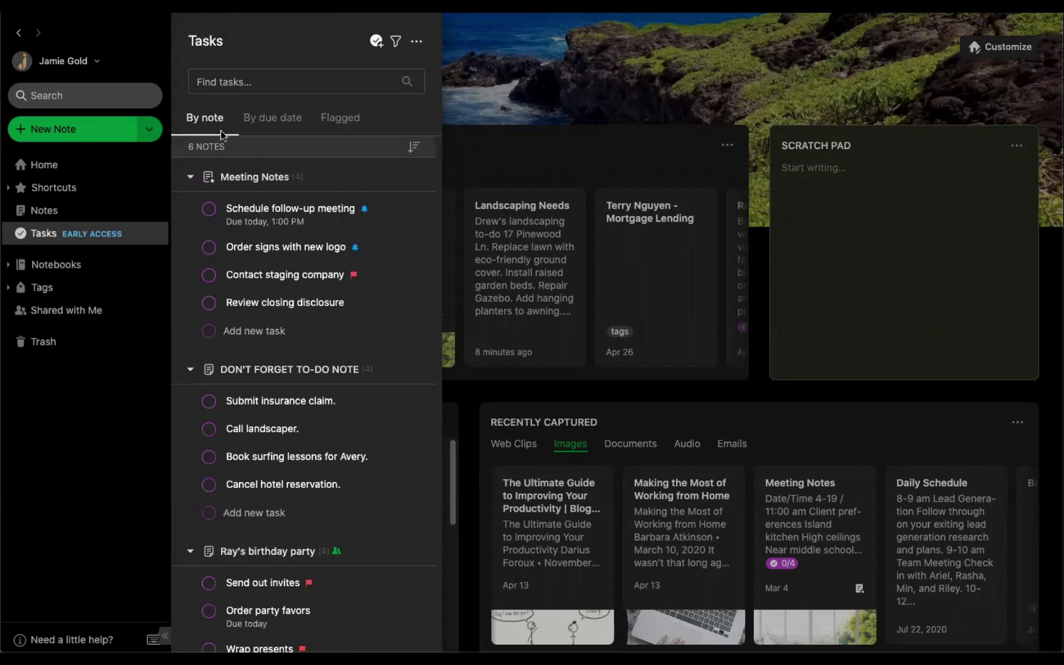
- In DON'T FORGET TO-DO NOTE, add a new task below the last one about changing a doctor's appointment
click(296, 370)
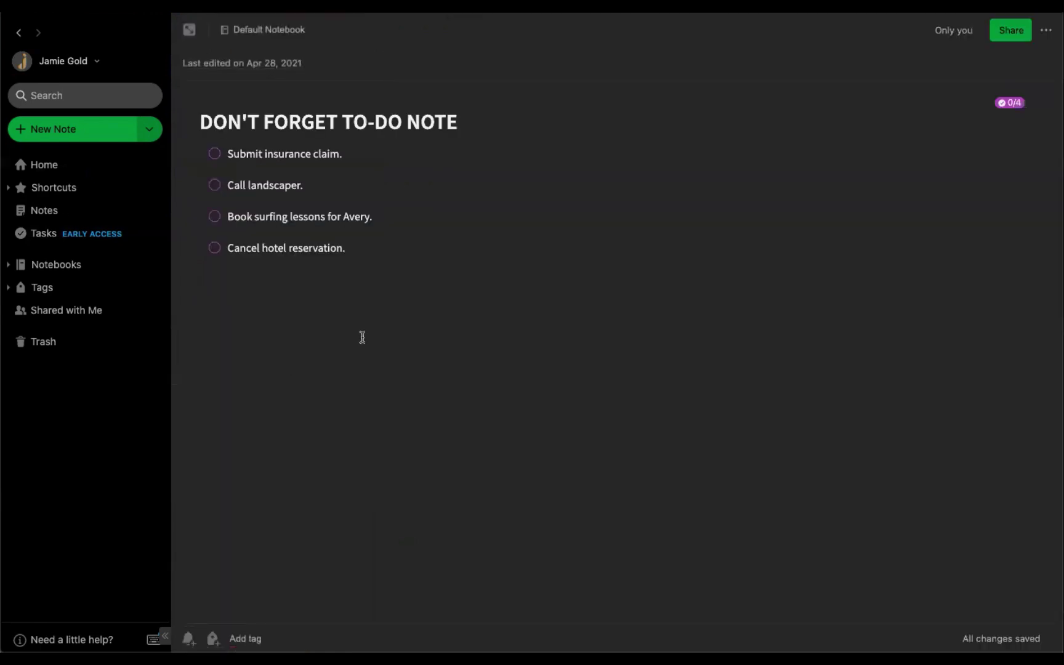
click(379, 251)
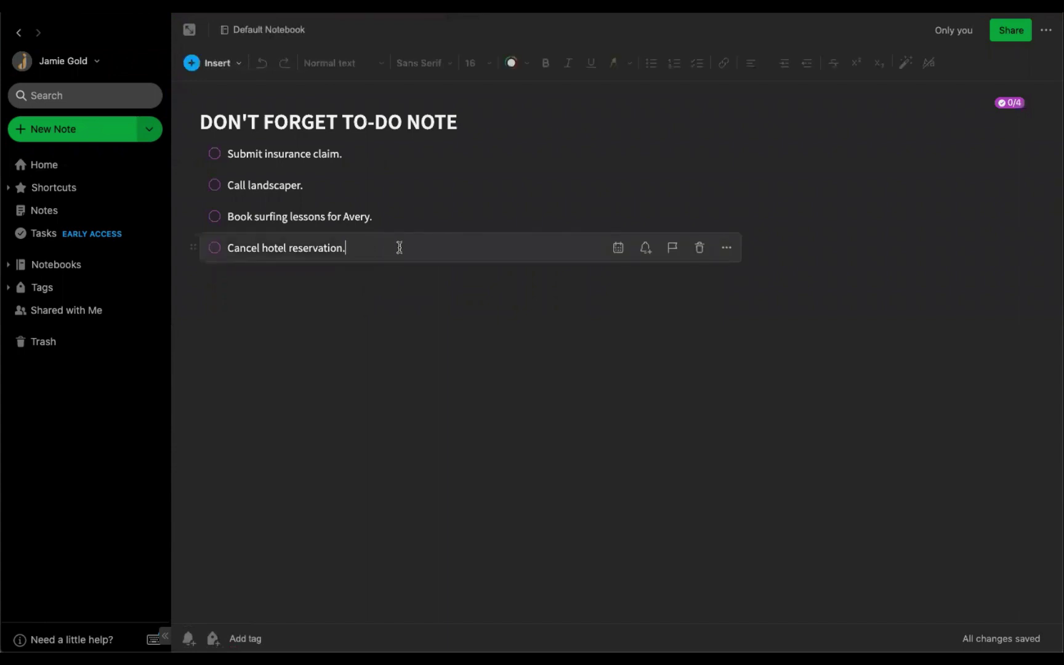
key(Return)
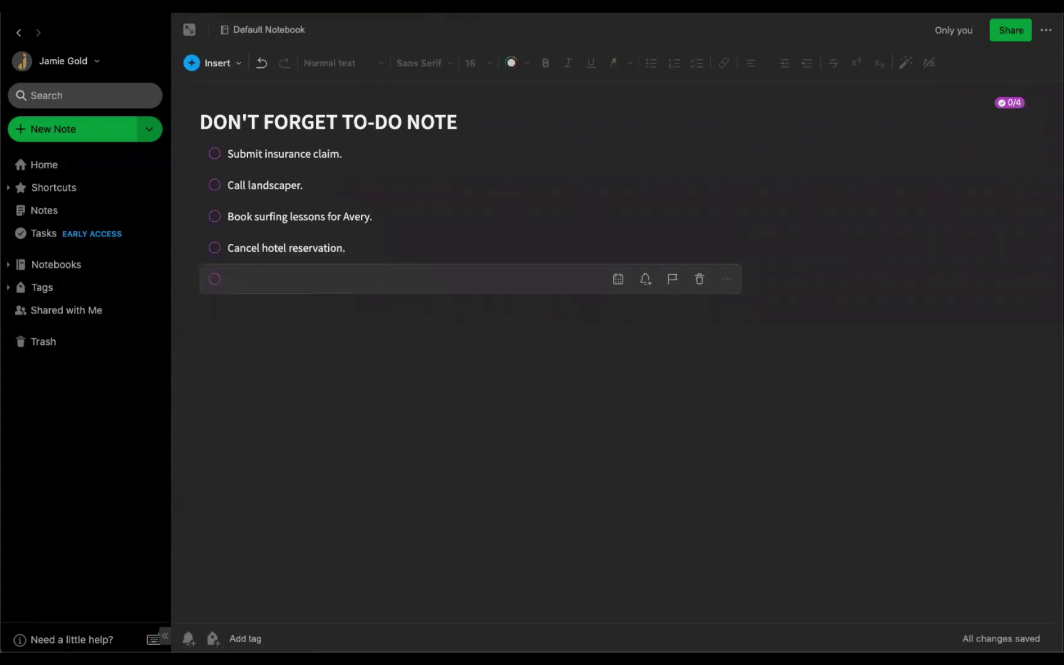
text(Change Ray's doctor's appt.)
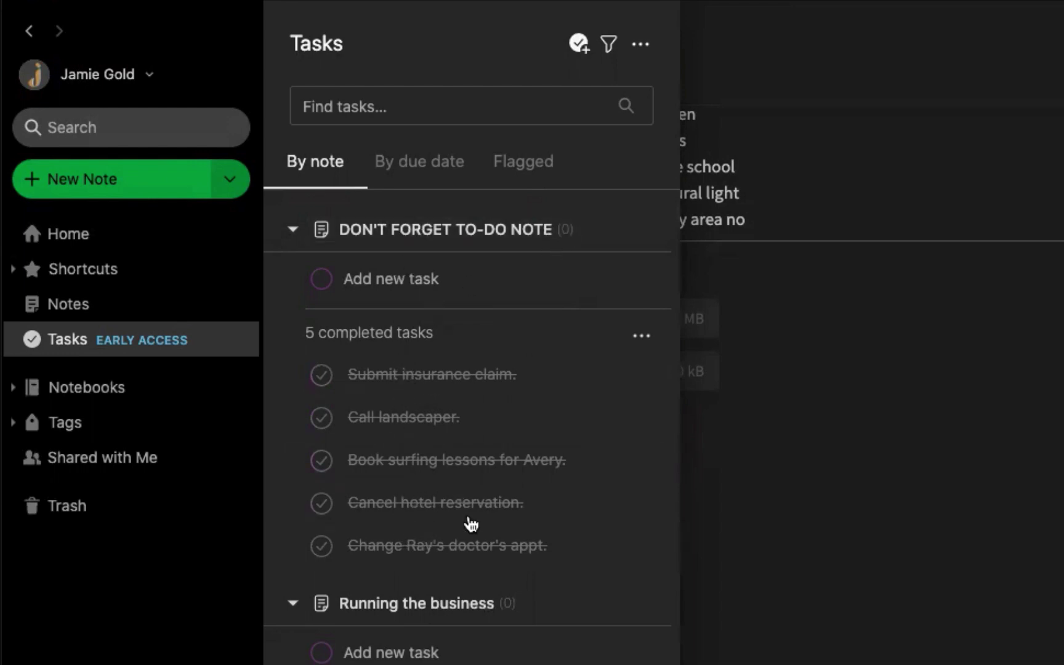
- Reset the completed tasks via bulk actions, choosing Keep to retain due dates, reminders and flags
click(641, 341)
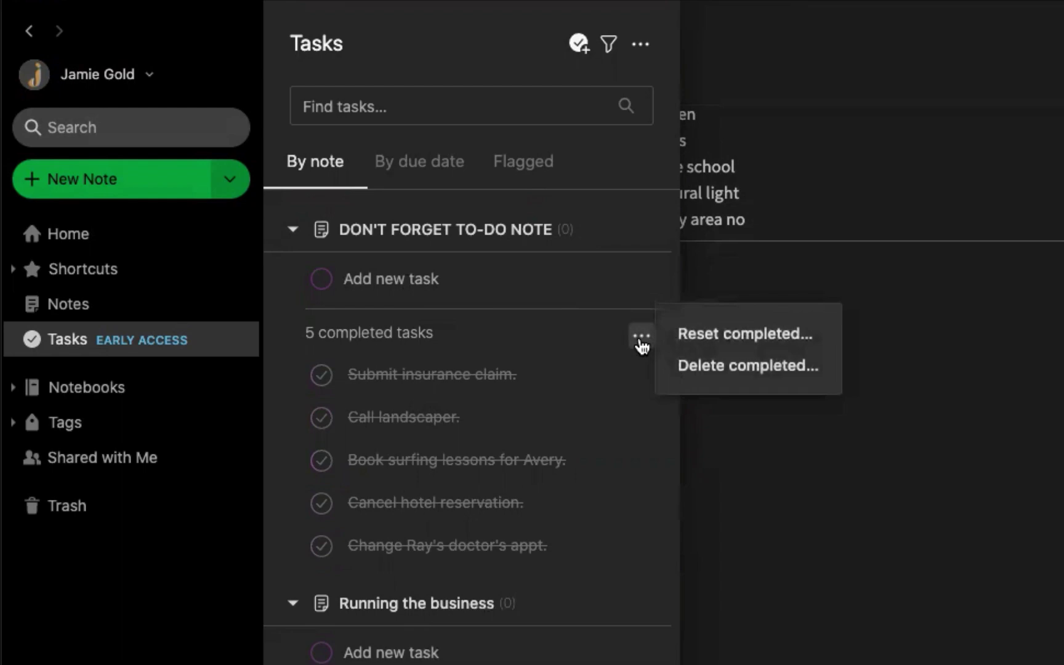
click(715, 344)
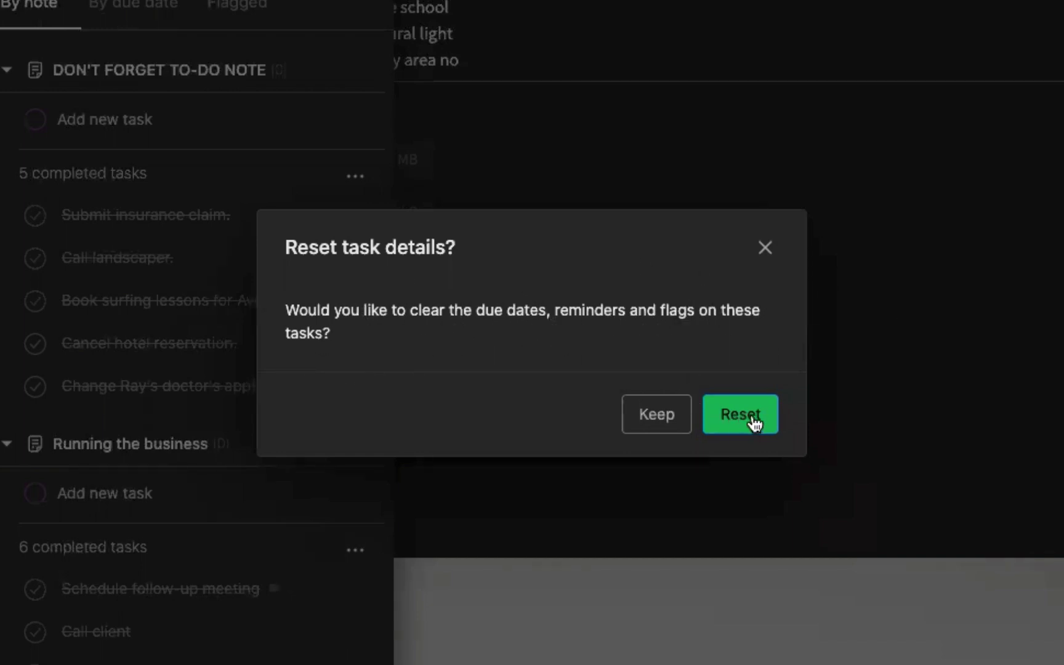
click(648, 414)
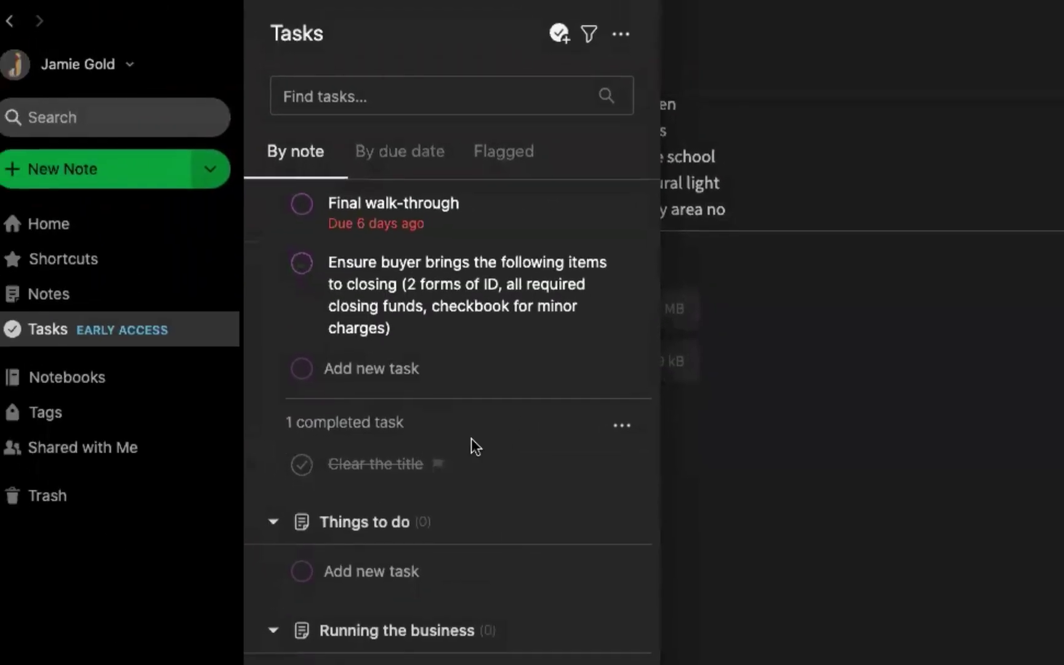
scroll(491, 457, down, 5)
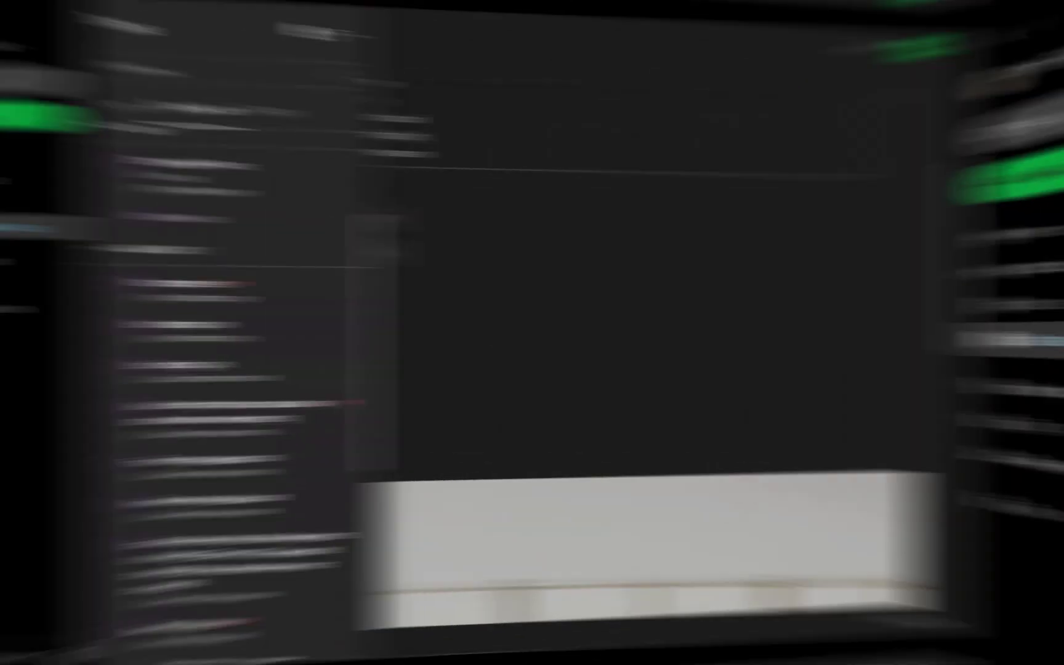
- In the By due date view, set Send invoices due In a week (Wednesday)
click(419, 161)
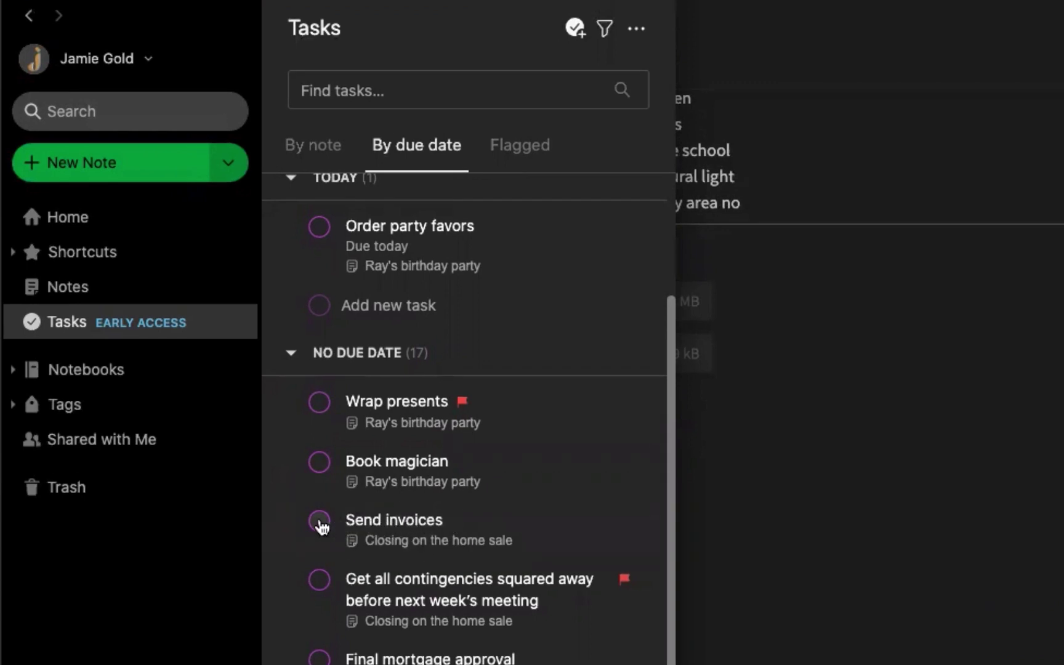
click(405, 520)
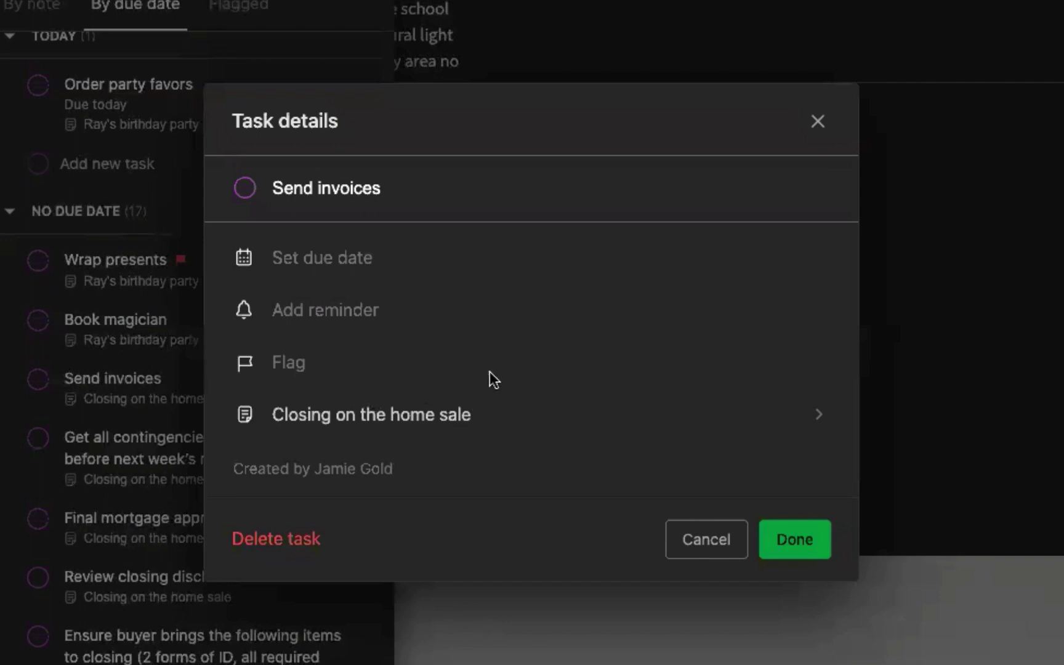
click(373, 263)
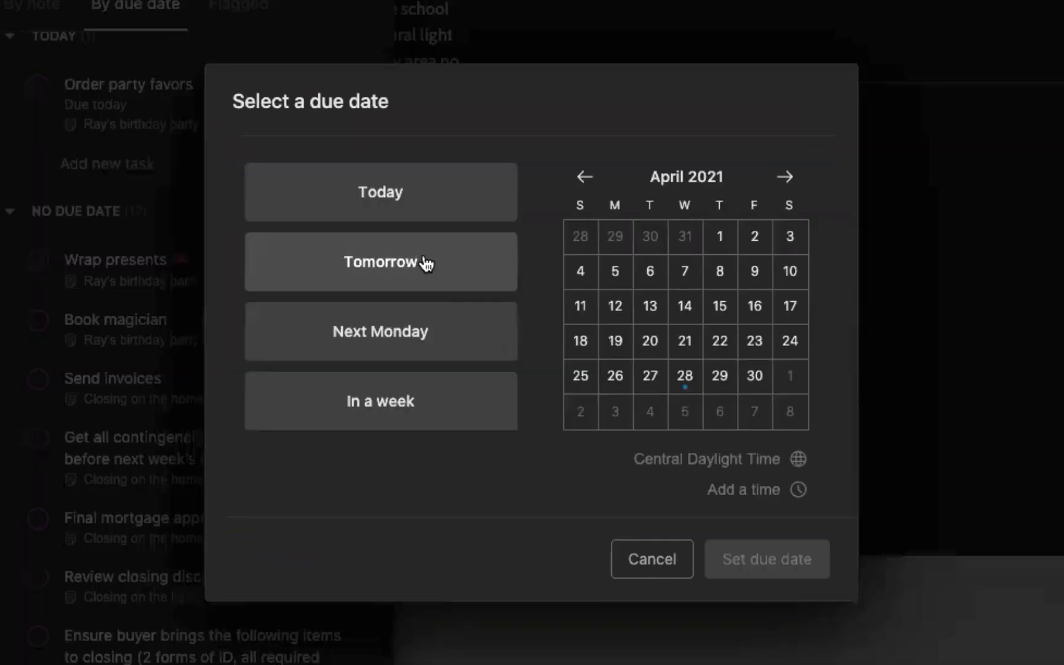
click(428, 404)
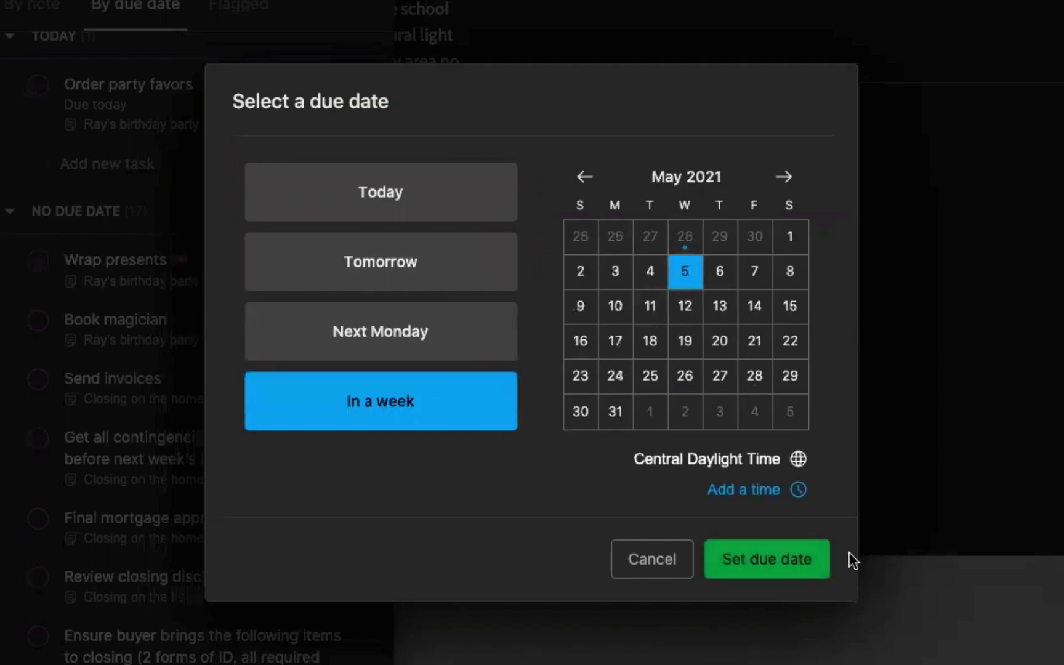
click(801, 560)
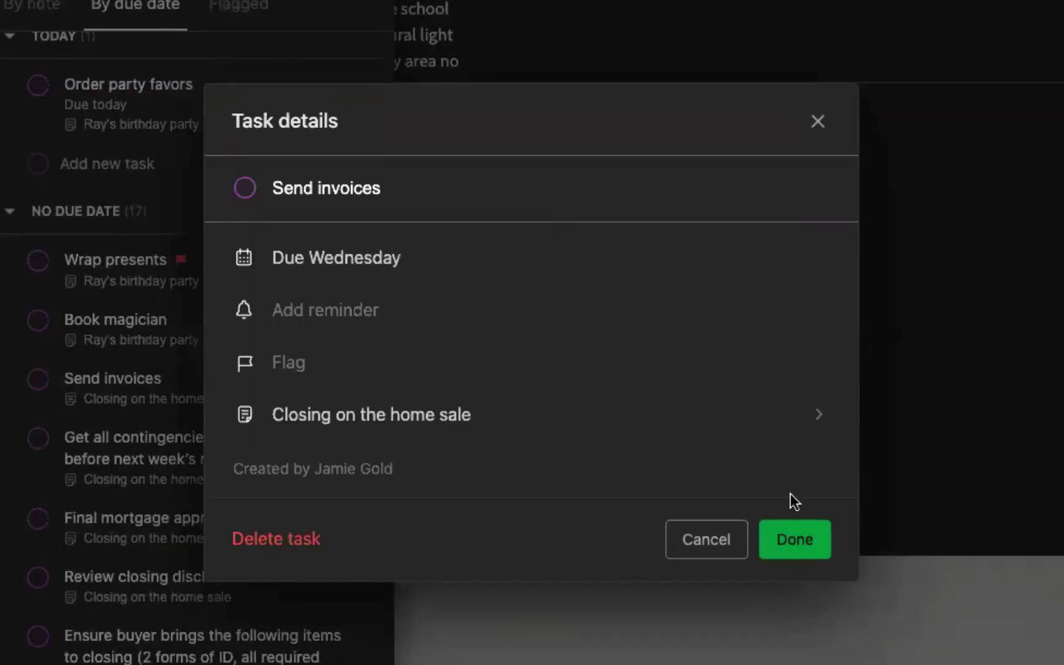
click(795, 539)
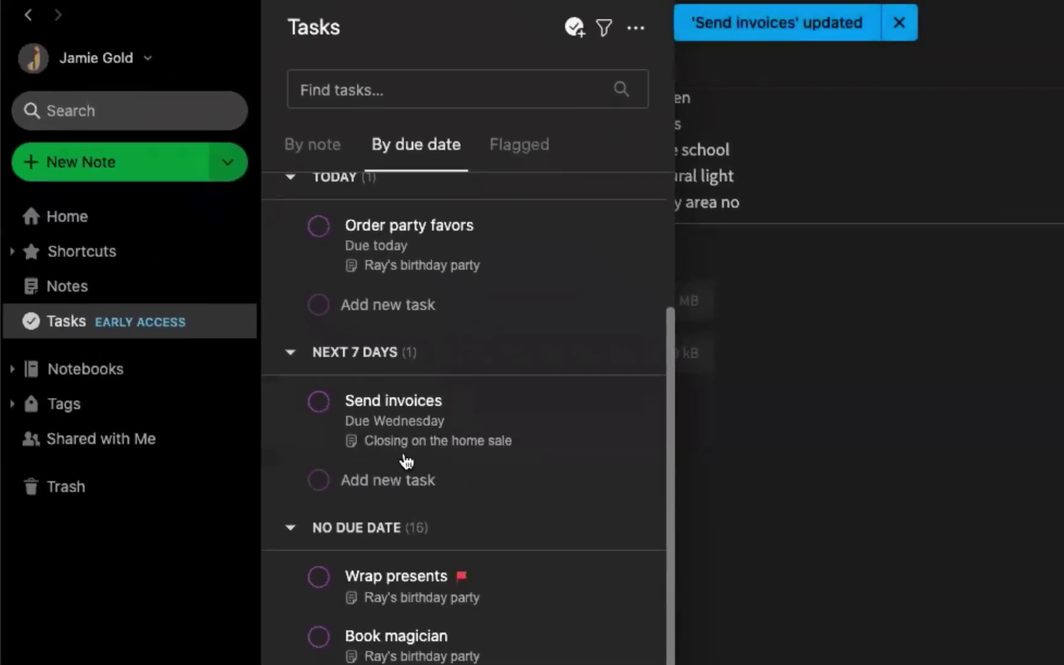